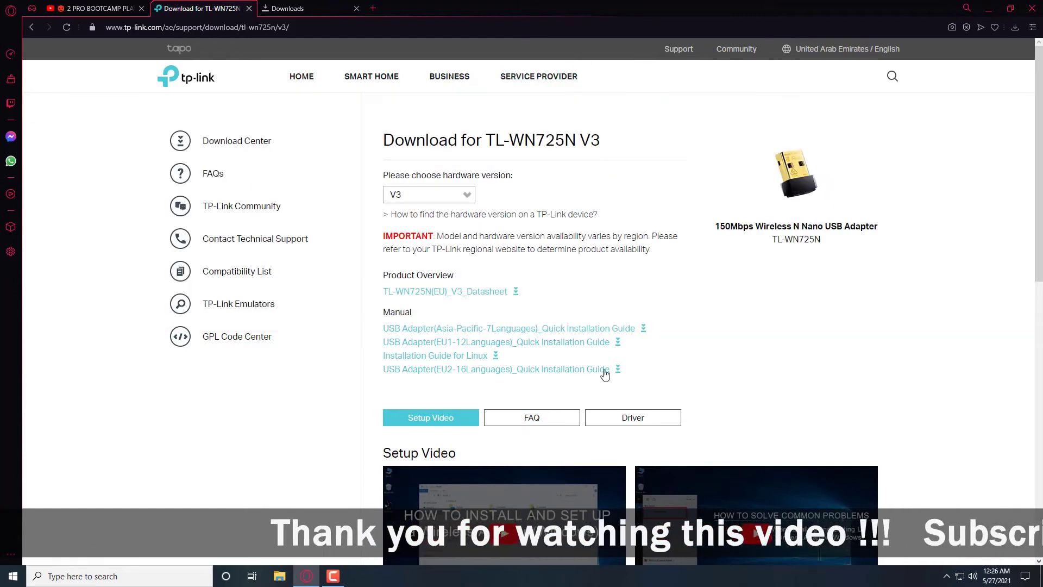
click(468, 197)
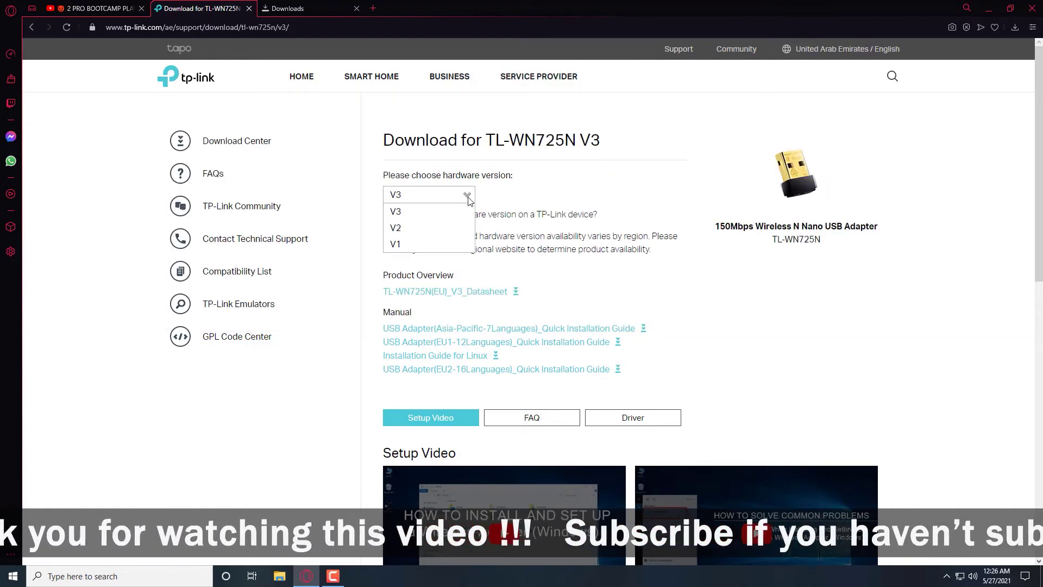
click(468, 198)
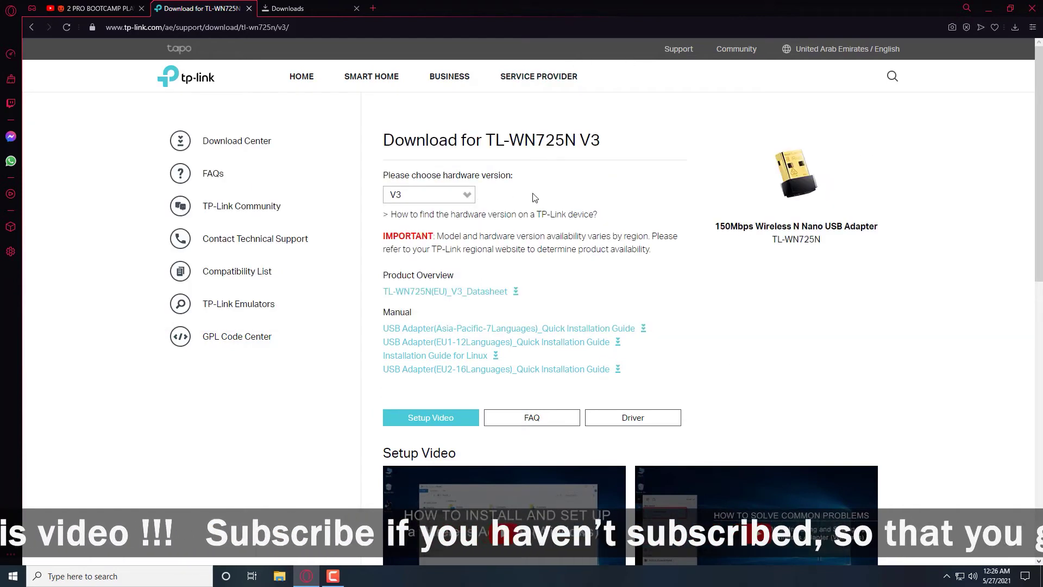
click(439, 215)
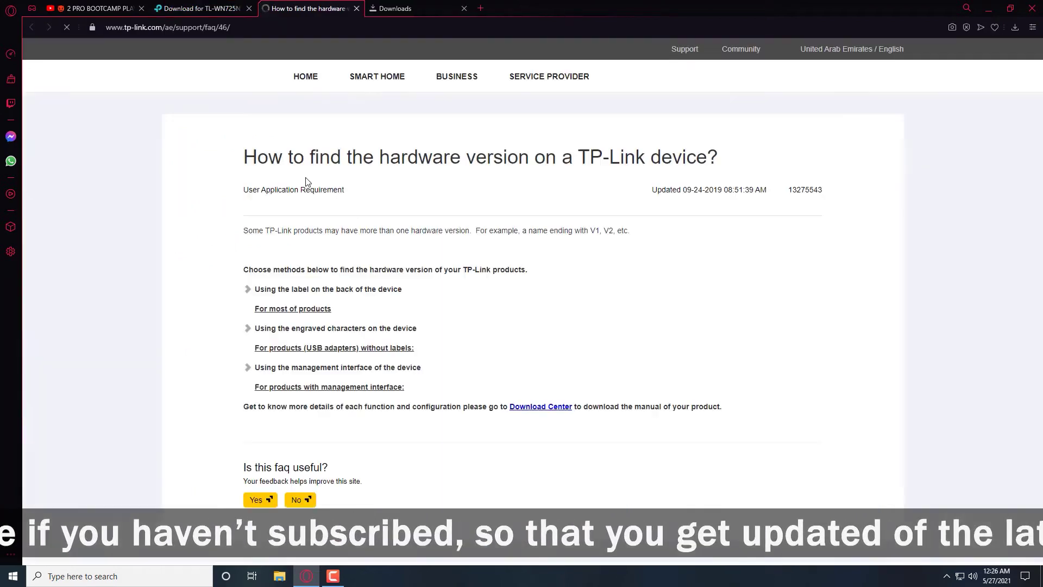
scroll(350, 266, down, 1)
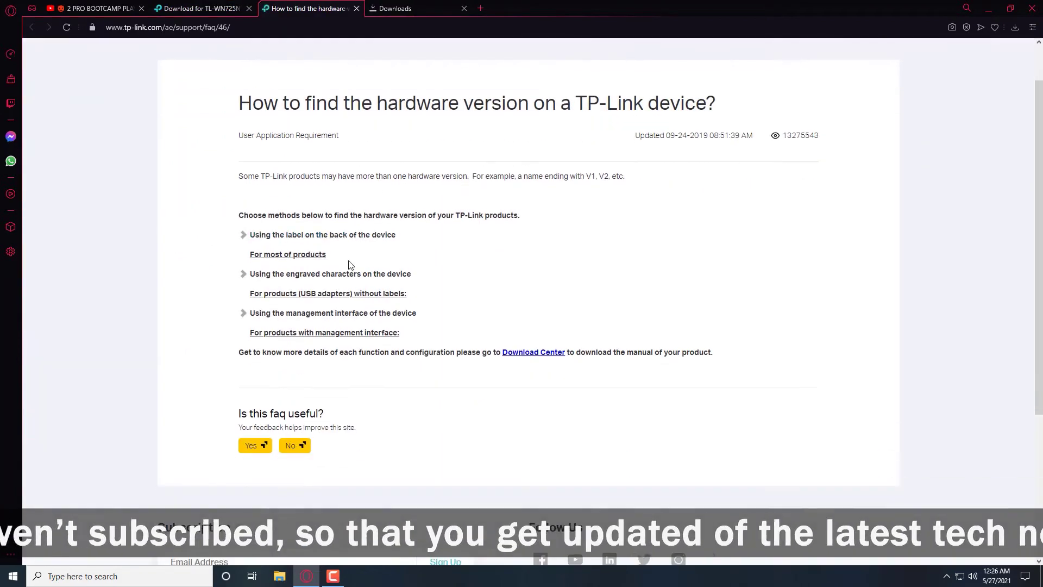
click(303, 275)
click(302, 275)
click(302, 275)
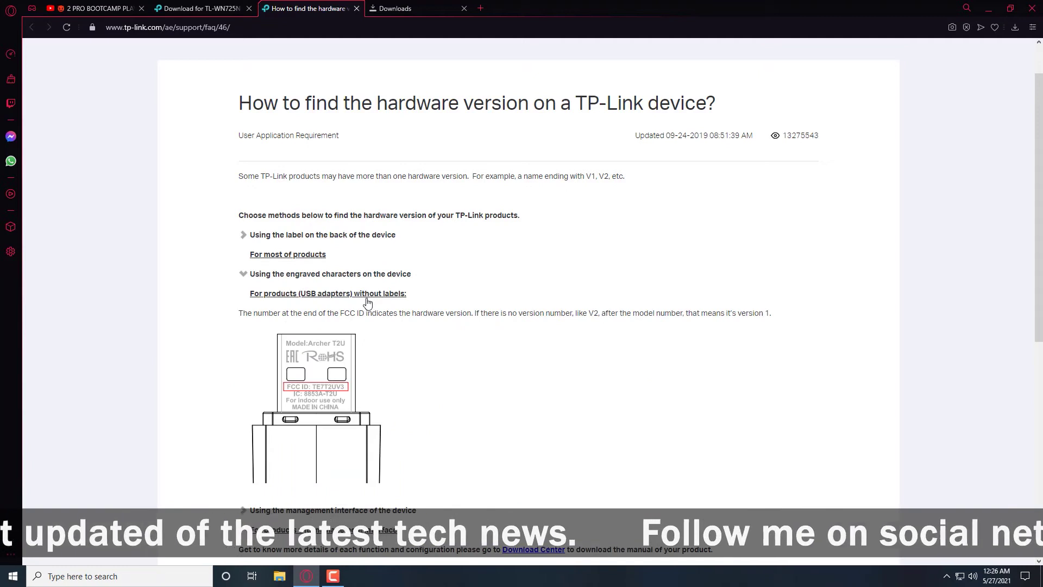
scroll(367, 302, down, 1)
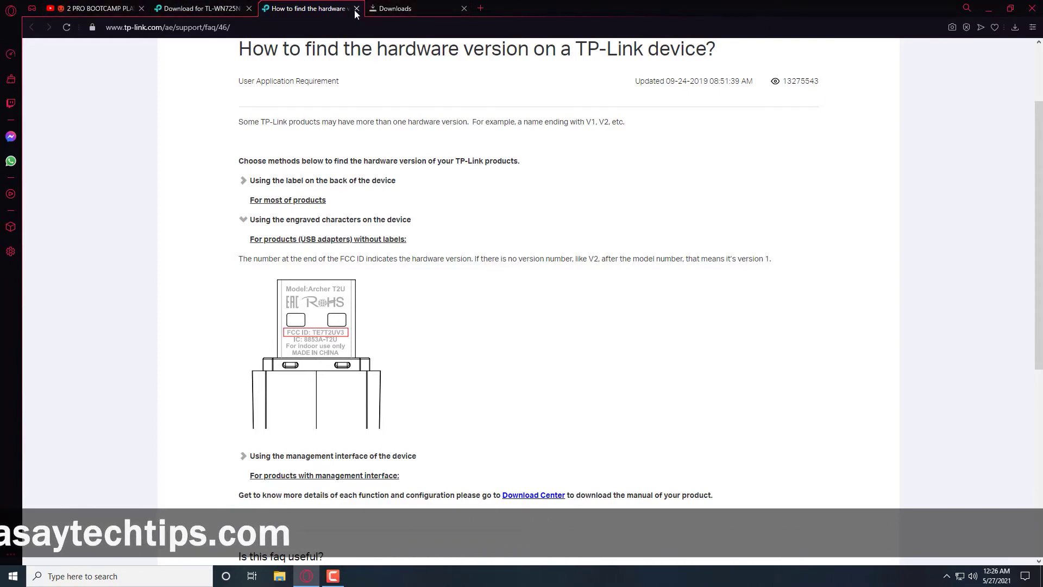
key(ctrl+w)
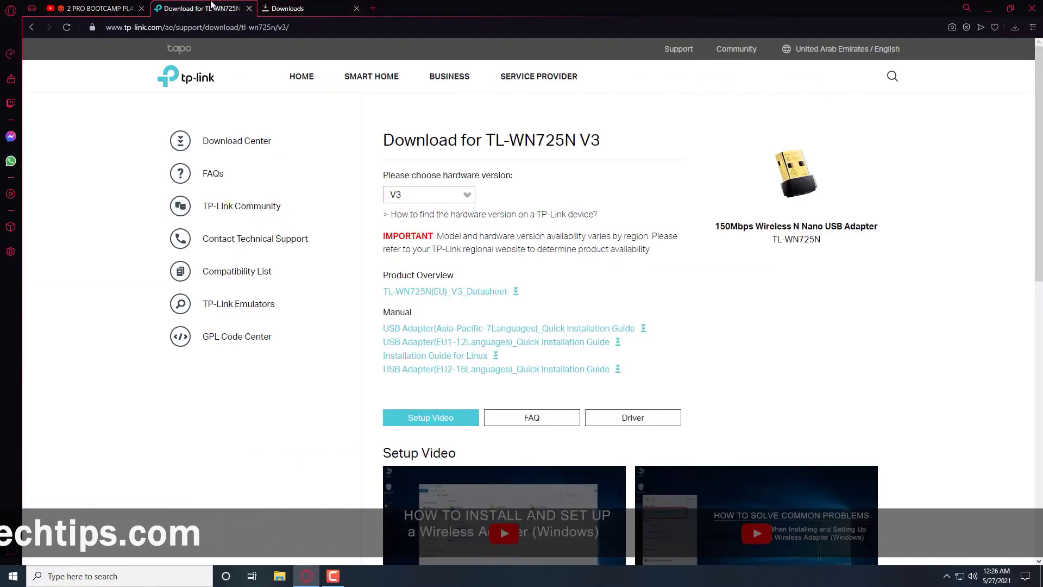
- Show the V1 driver downloads and confirm they only support WinXP/Vista/7
click(462, 199)
click(402, 244)
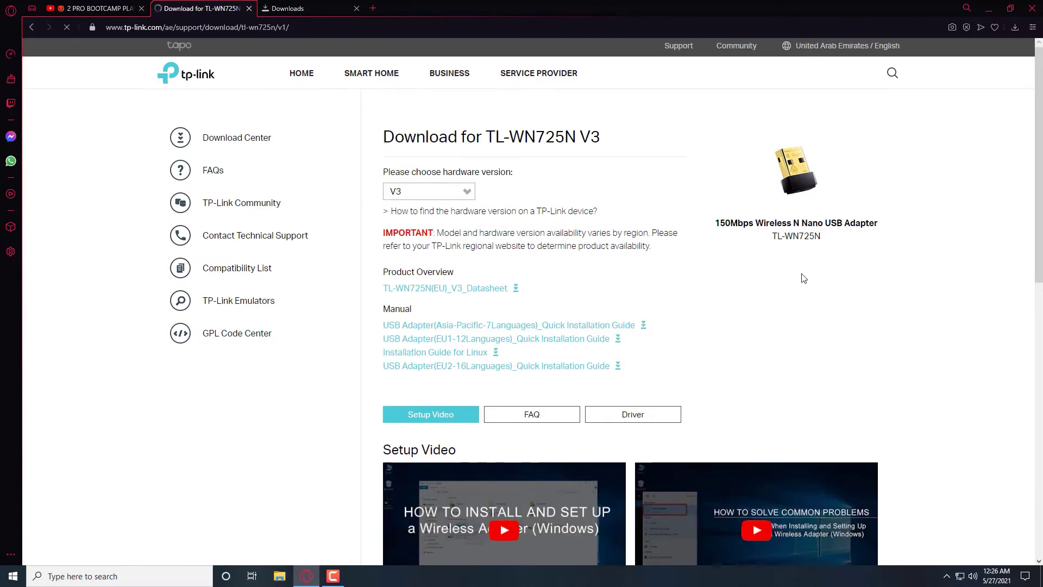
click(673, 432)
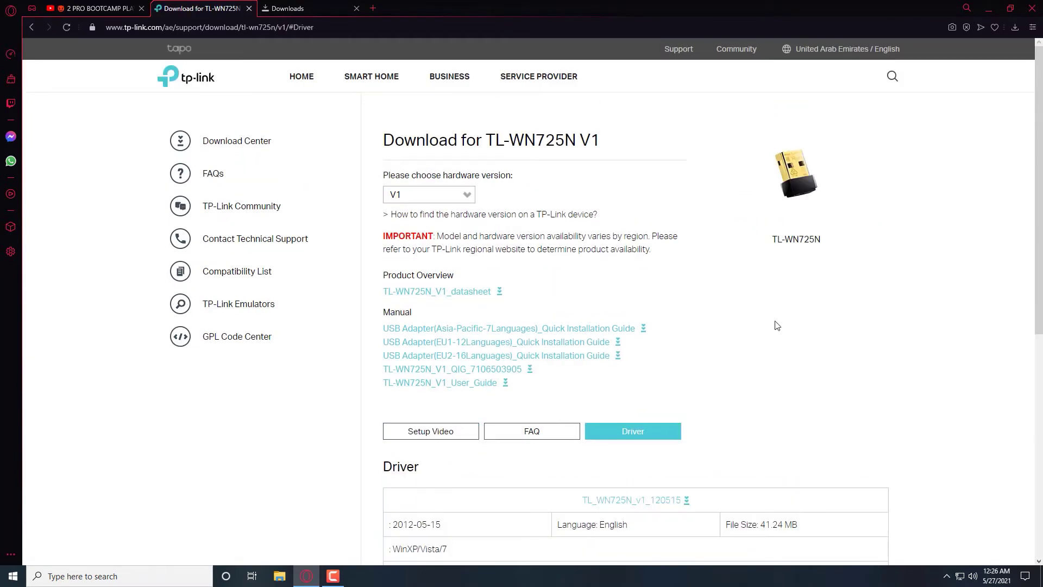
scroll(780, 322, down, 1)
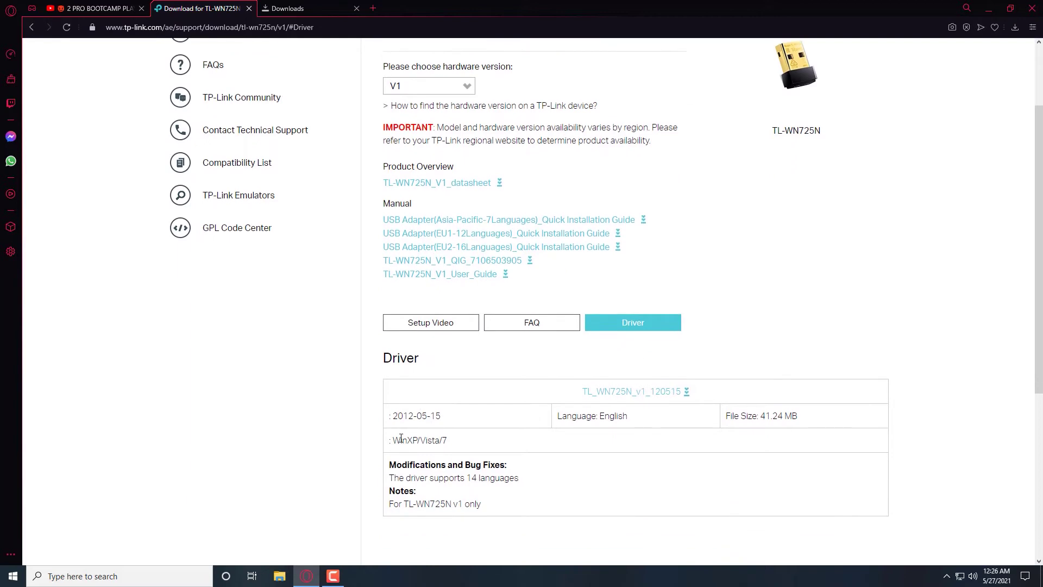
drag(393, 440, 454, 441)
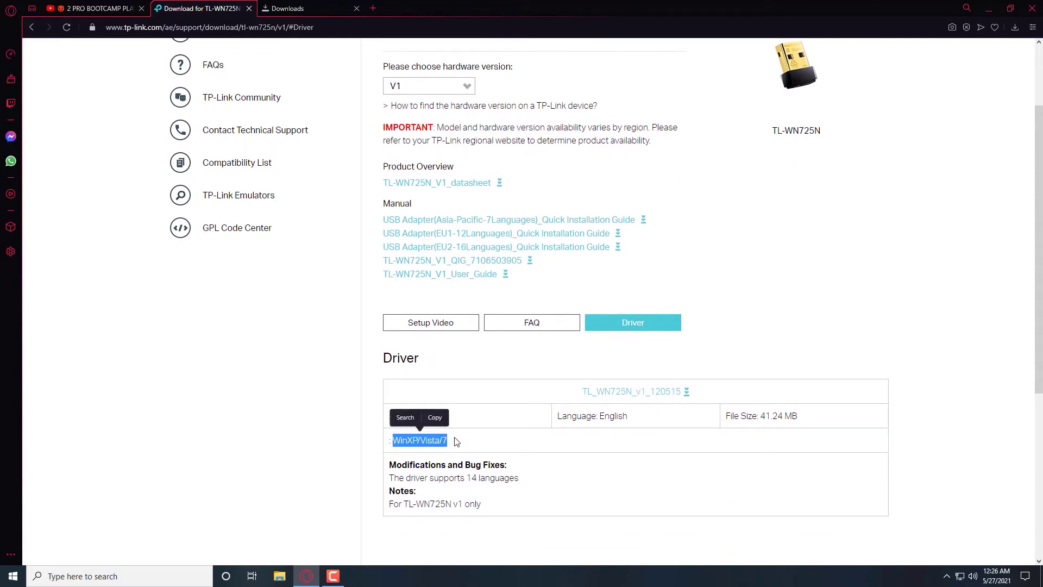
click(836, 309)
scroll(758, 324, up, 1)
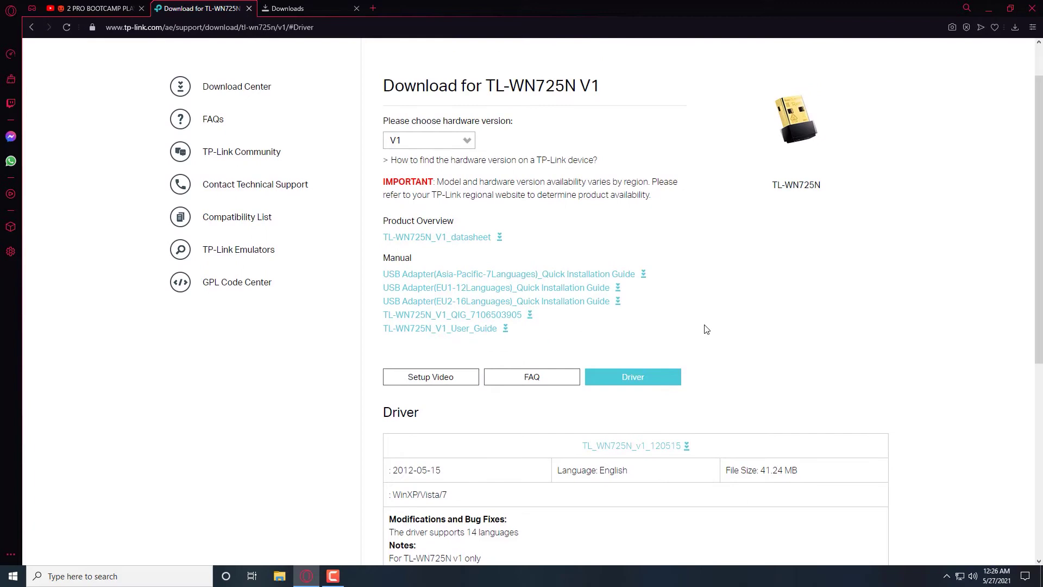
- Switch back to hardware version V3 and show its driver downloads
click(432, 143)
click(432, 156)
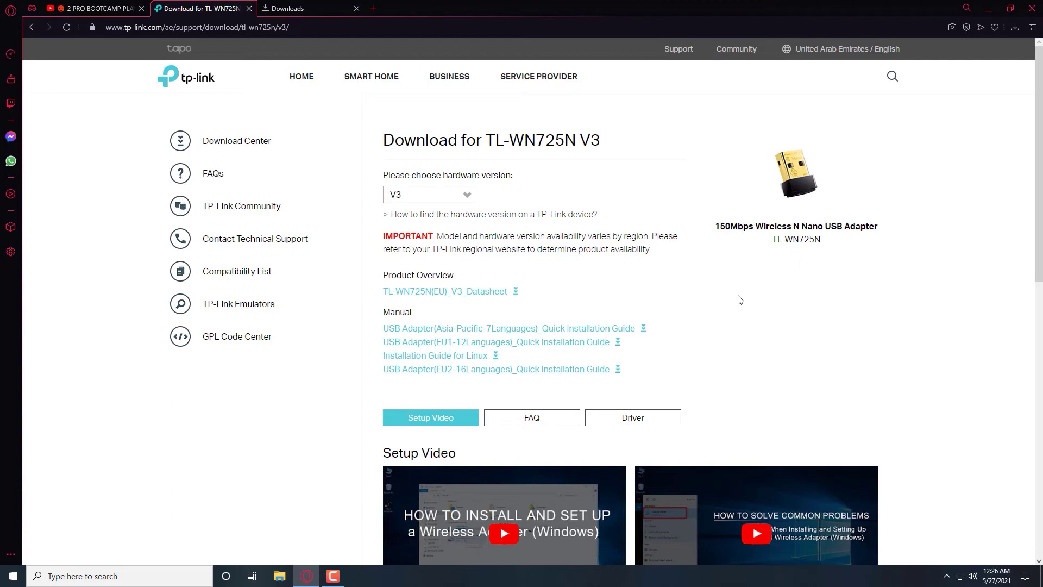
click(640, 420)
- Confirm Win10 32/64bits support and download the TL-WN725N_TW_V3_190909_Win10 driver zip
scroll(796, 376, down, 3)
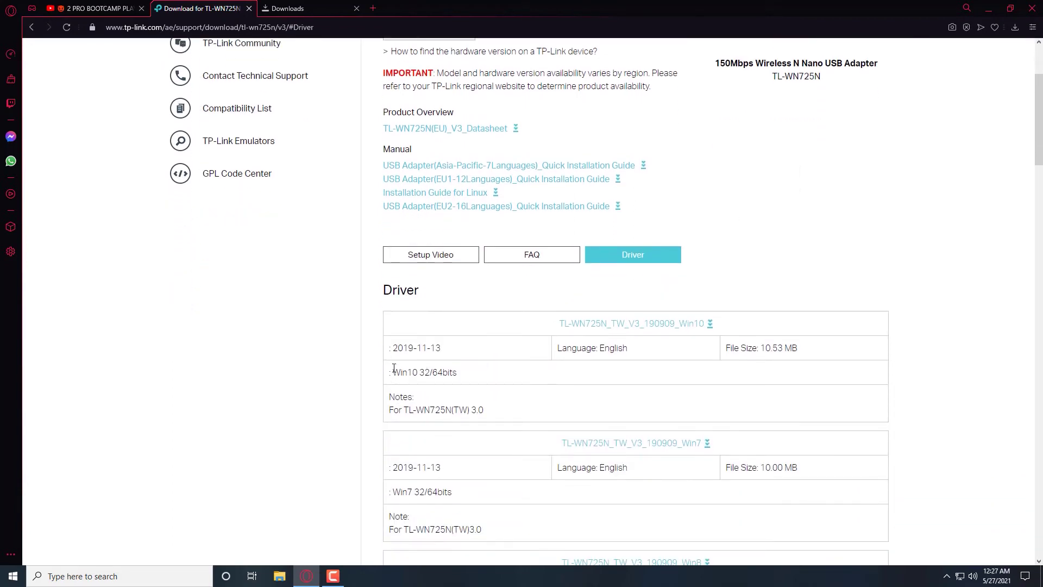
drag(391, 372, 459, 373)
click(583, 379)
scroll(625, 391, up, 1)
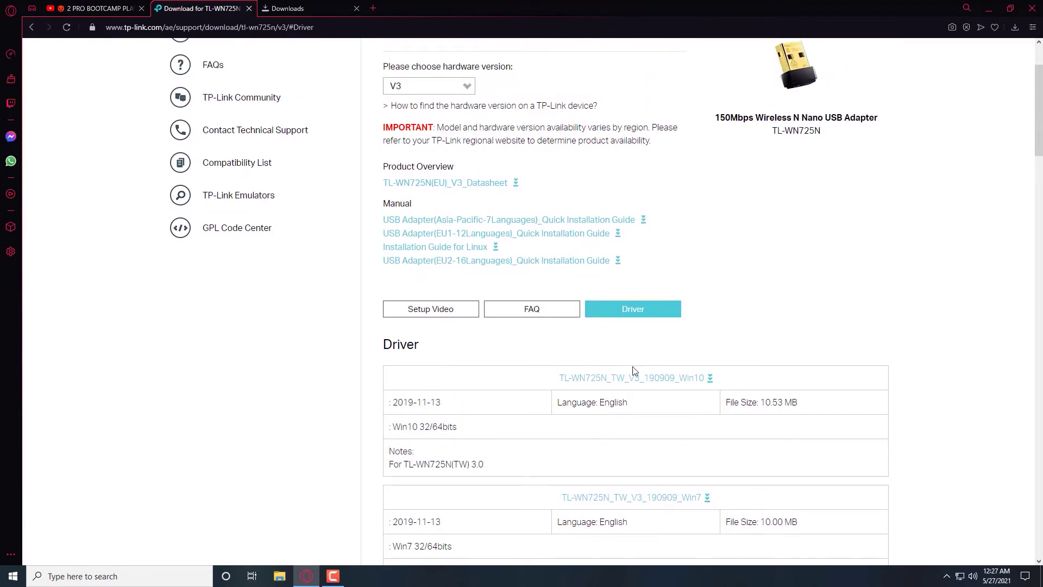
click(676, 378)
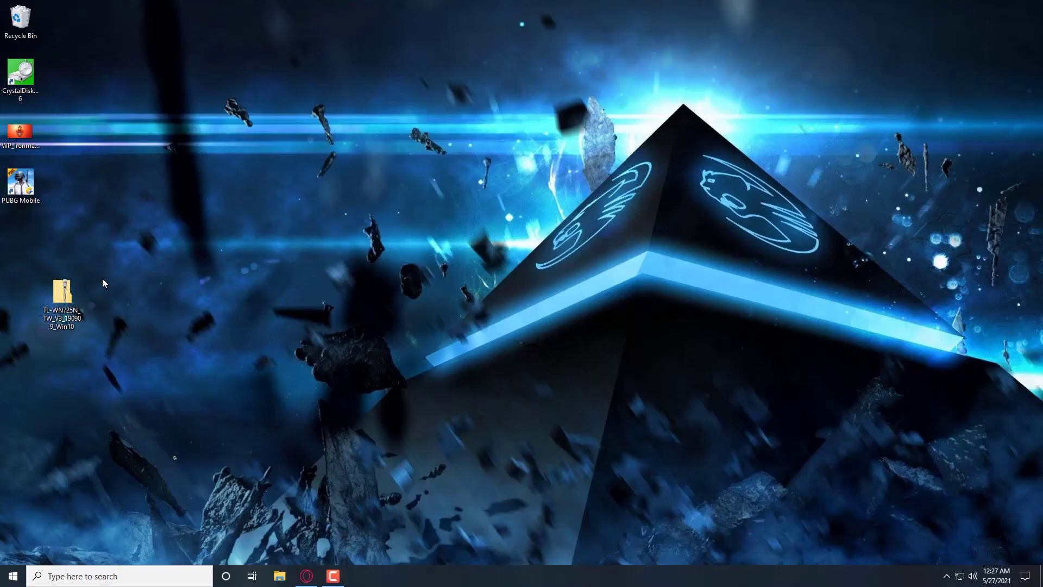
click(53, 295)
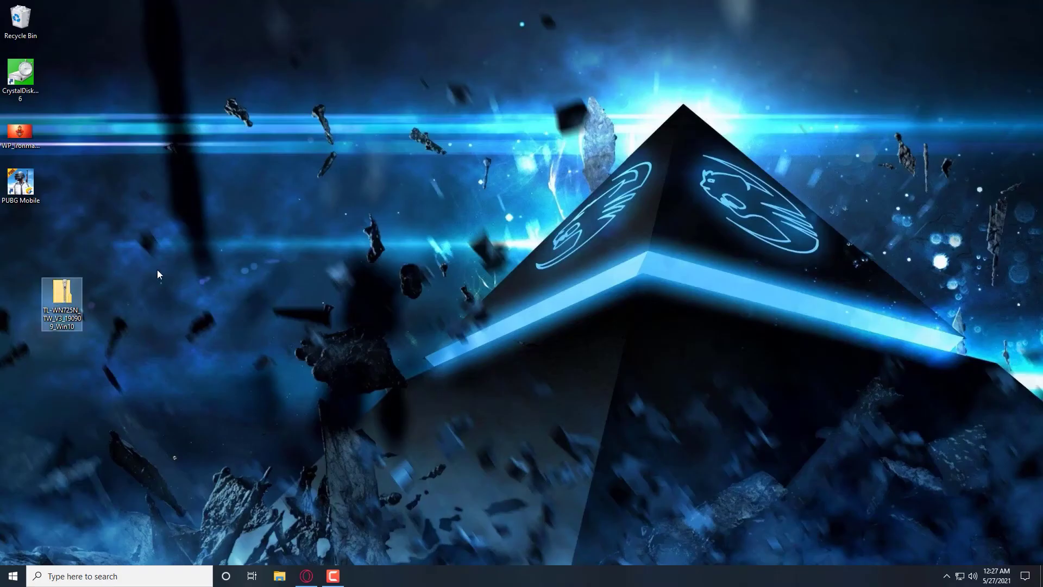
- Open the driver zip and its inner folder to reach the Setup application
double_click(65, 295)
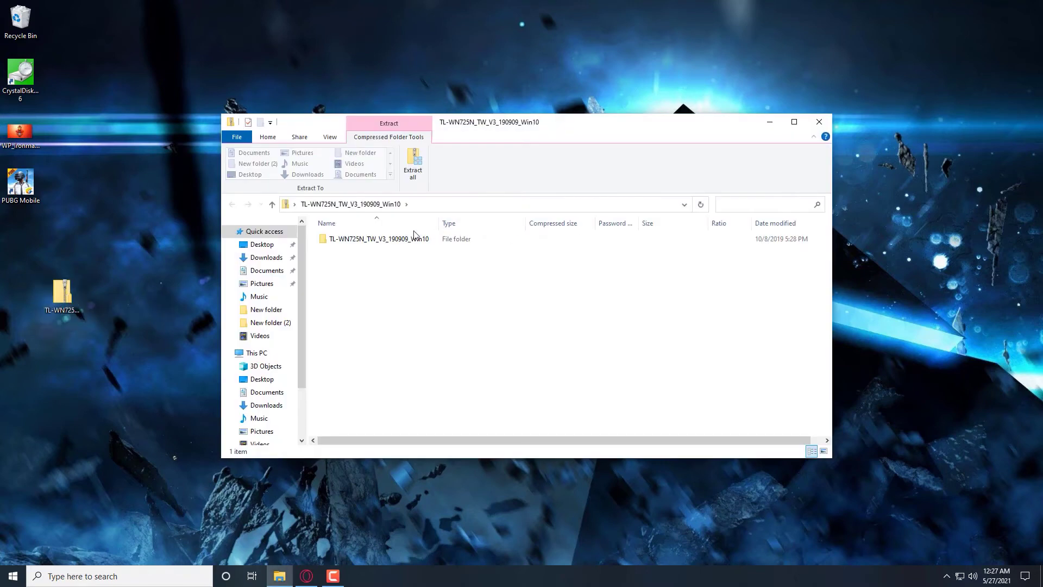
double_click(371, 242)
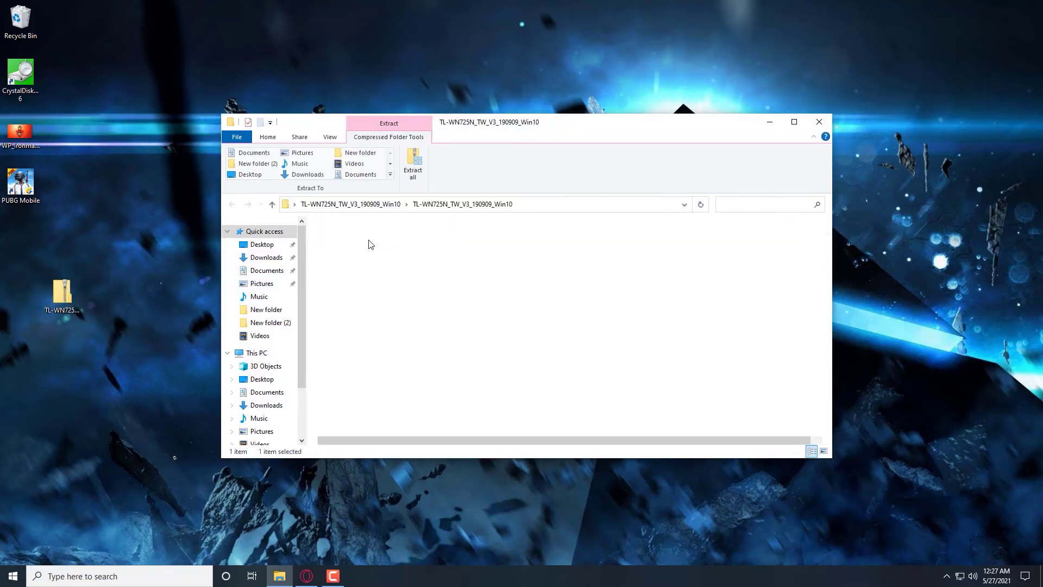
click(353, 253)
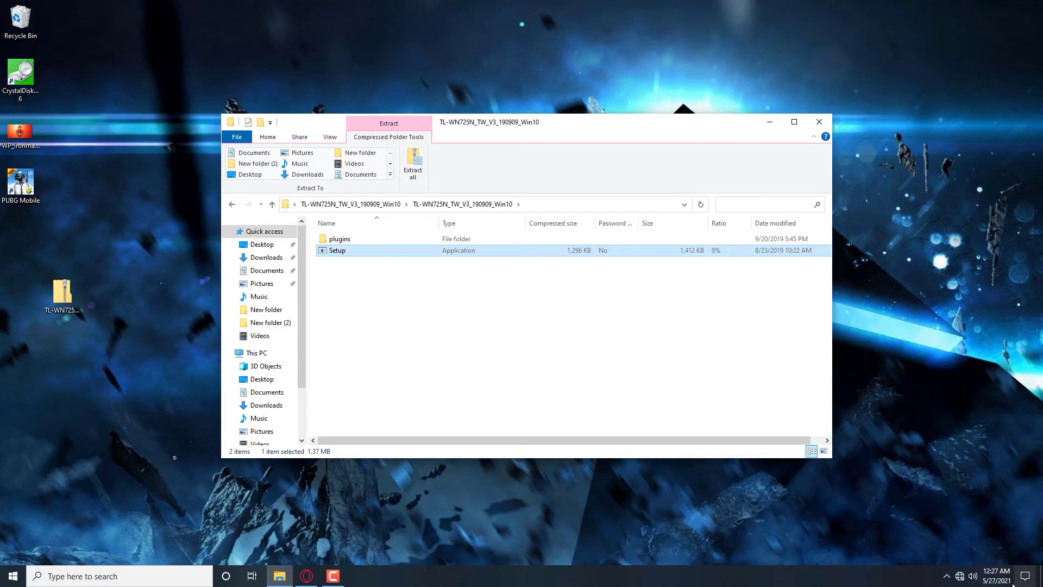
- Check the available network connections, then select Setup again
click(967, 582)
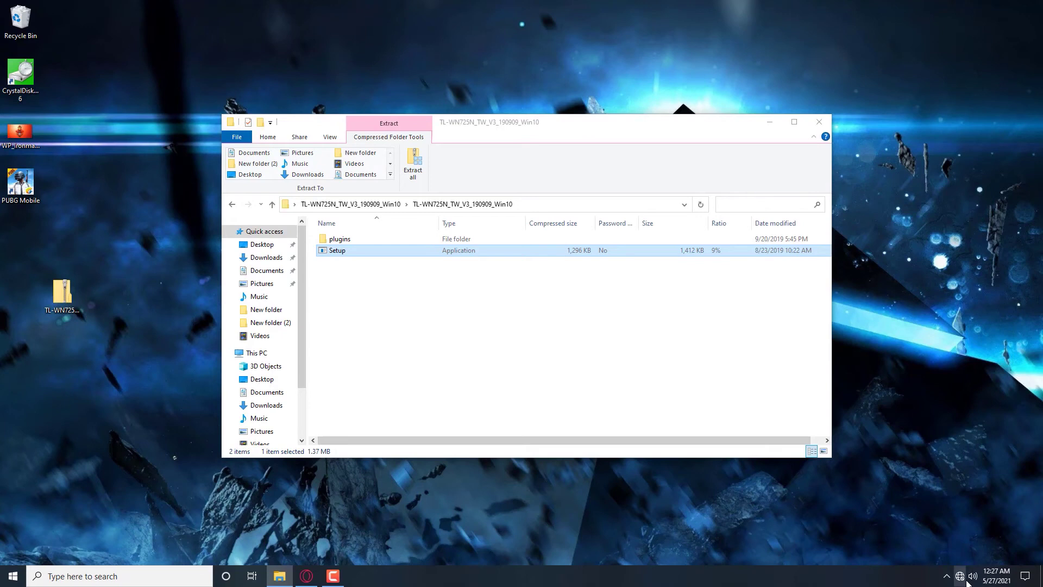
click(661, 388)
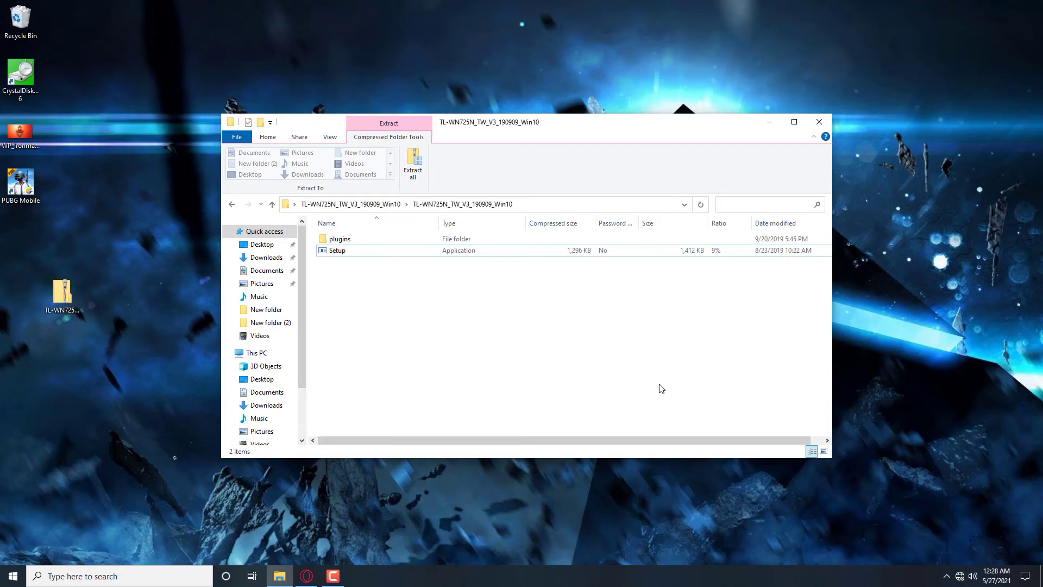
click(373, 253)
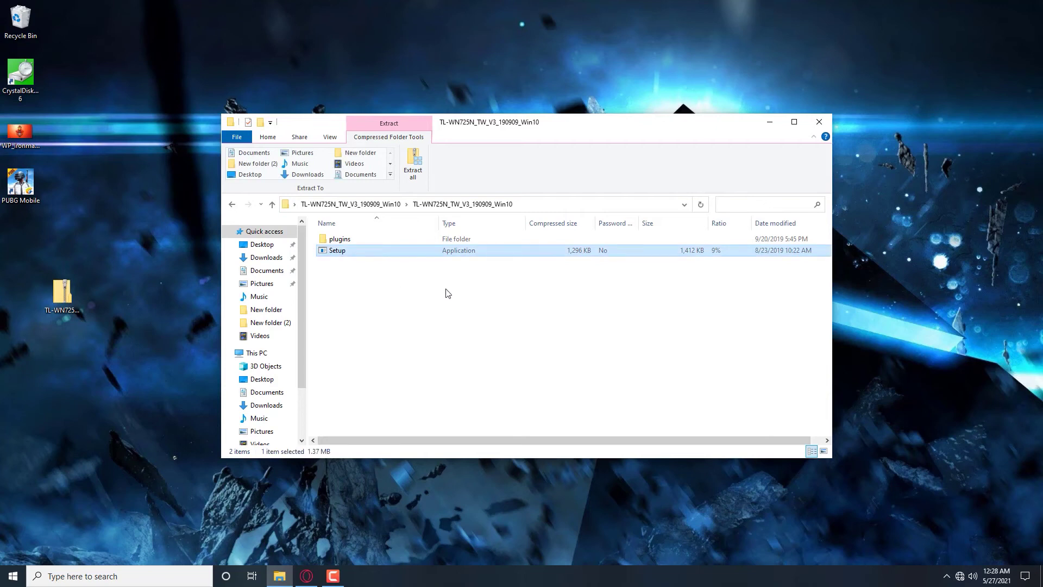
click(346, 15)
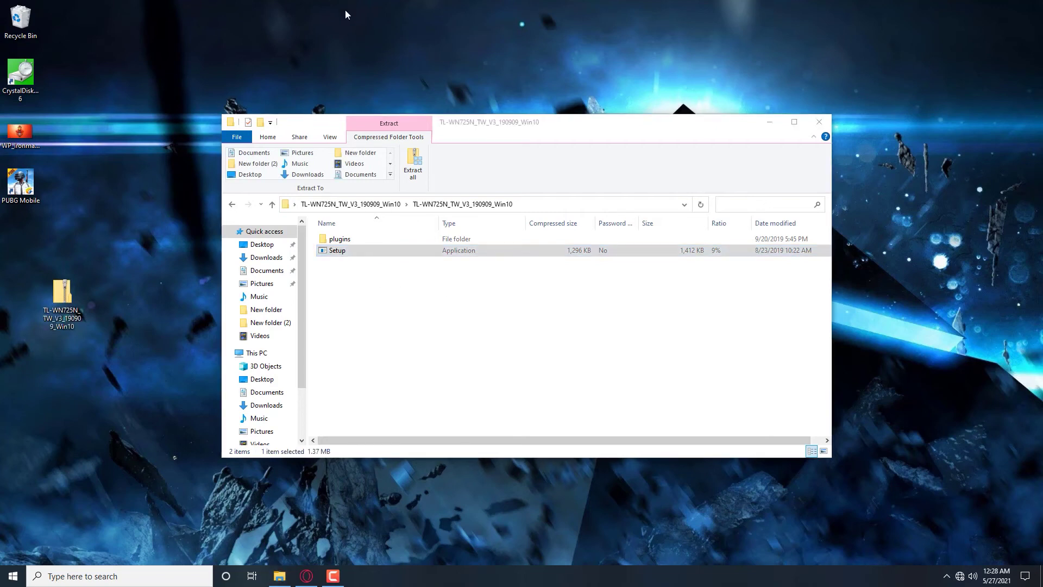
right_click(346, 15)
- Run Setup.exe despite the SmartScreen warning and acknowledge the TL-WN725N driver installed message
click(370, 34)
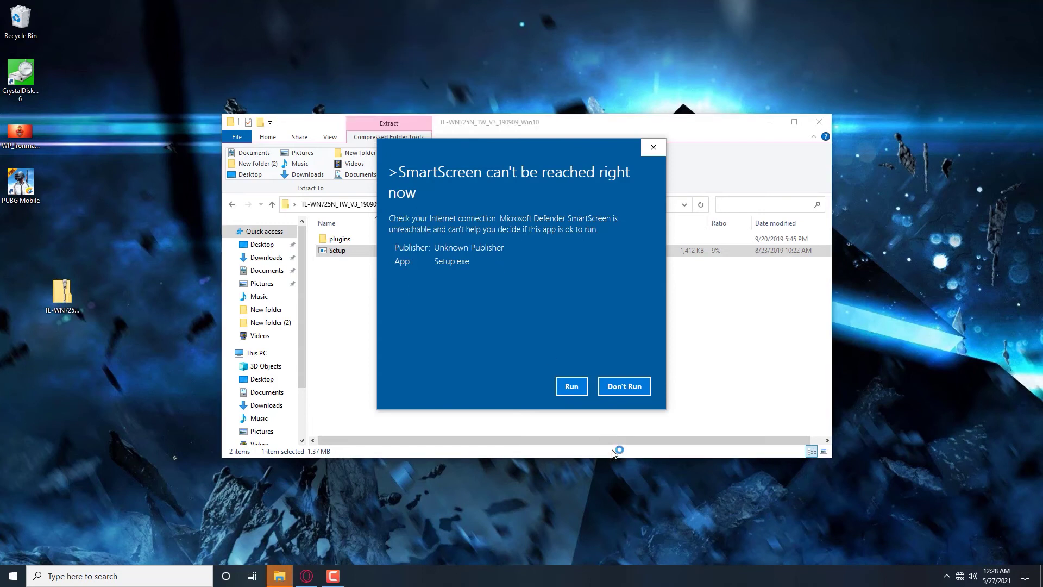
click(572, 387)
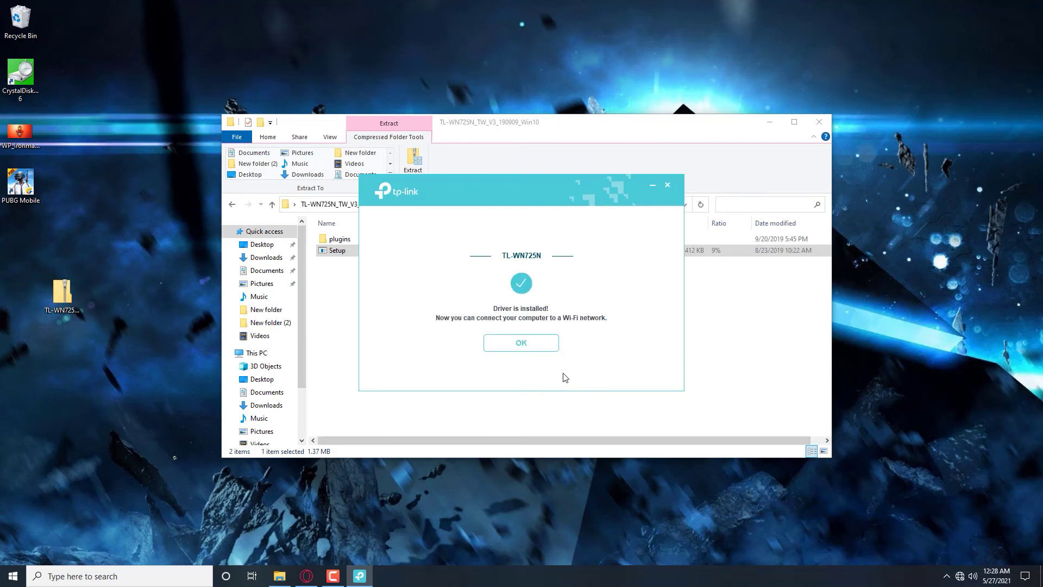
click(525, 348)
click(591, 312)
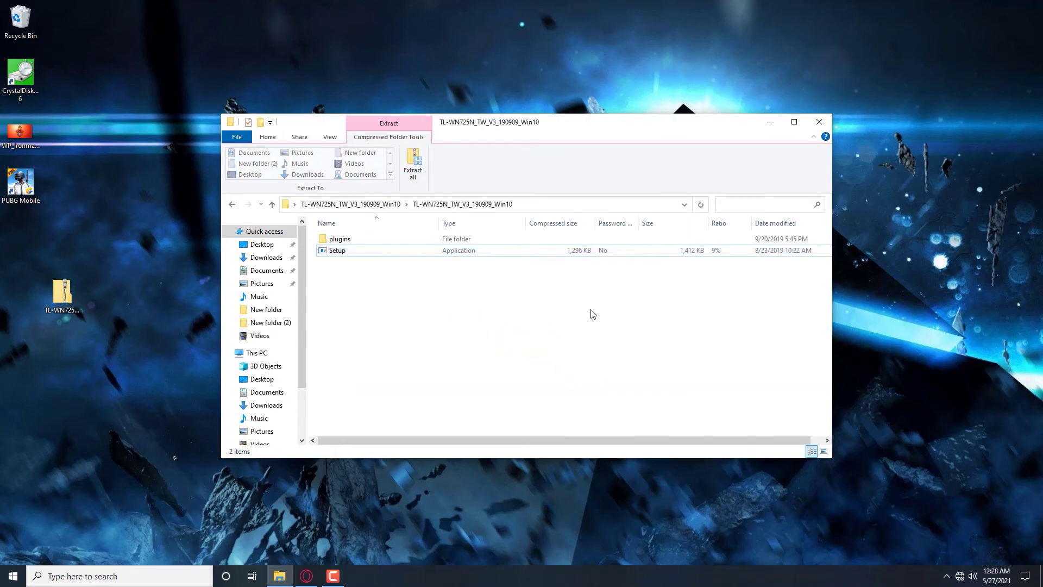
- Close the archive window and connect to the PTCL-BB Wi-Fi network
click(819, 122)
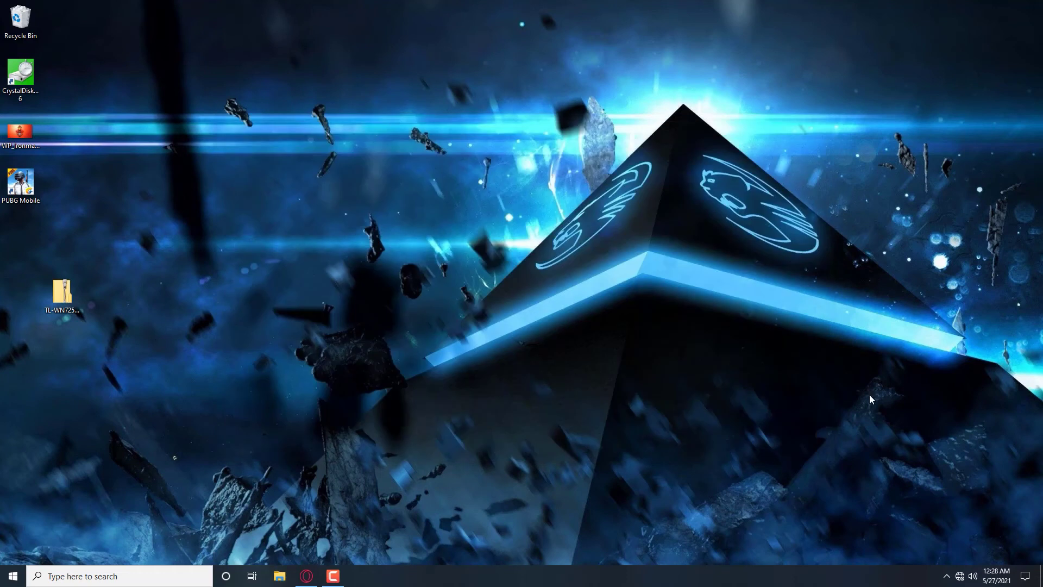
click(960, 576)
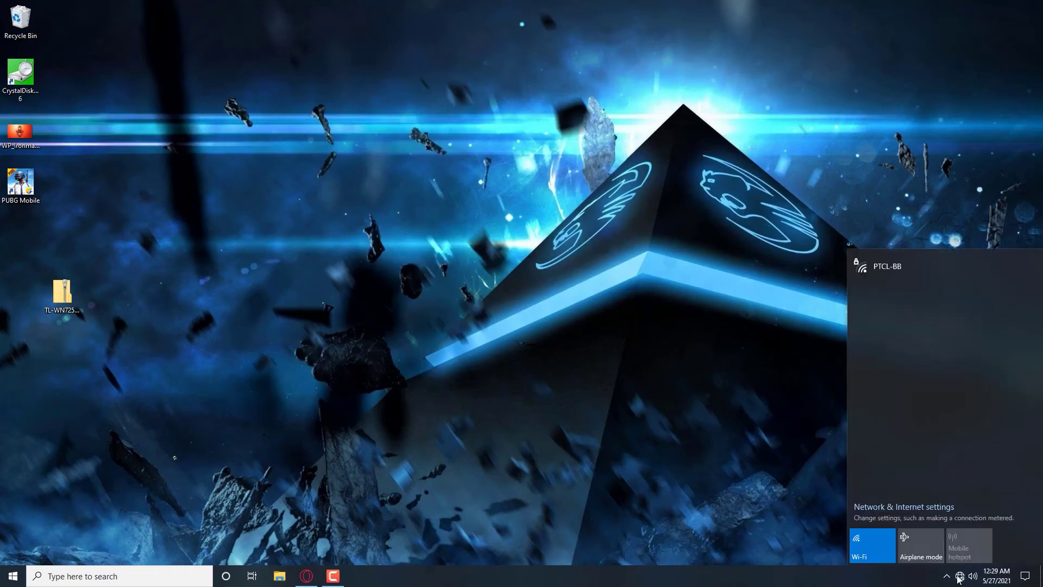
click(900, 268)
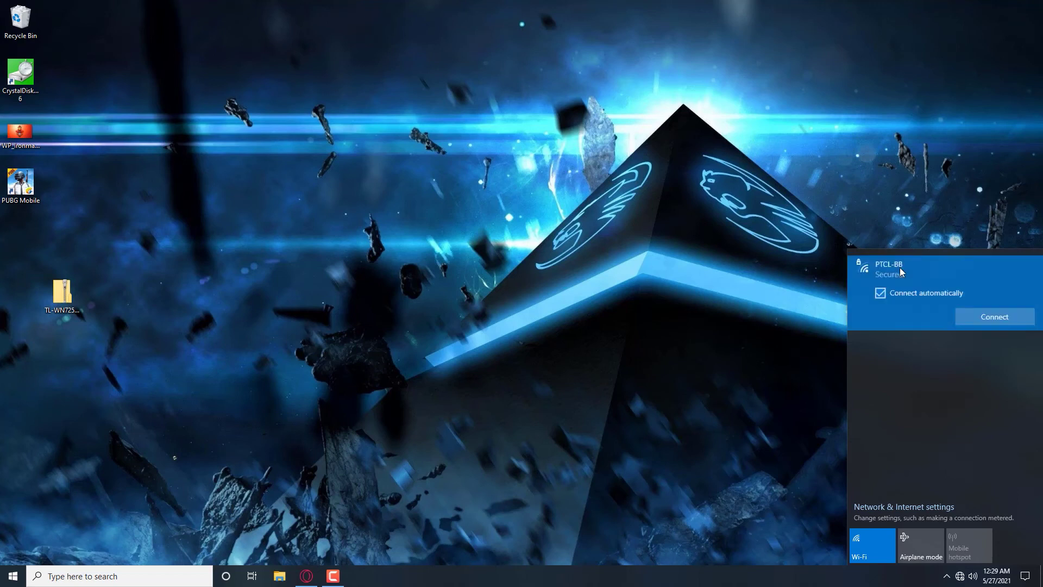
click(989, 317)
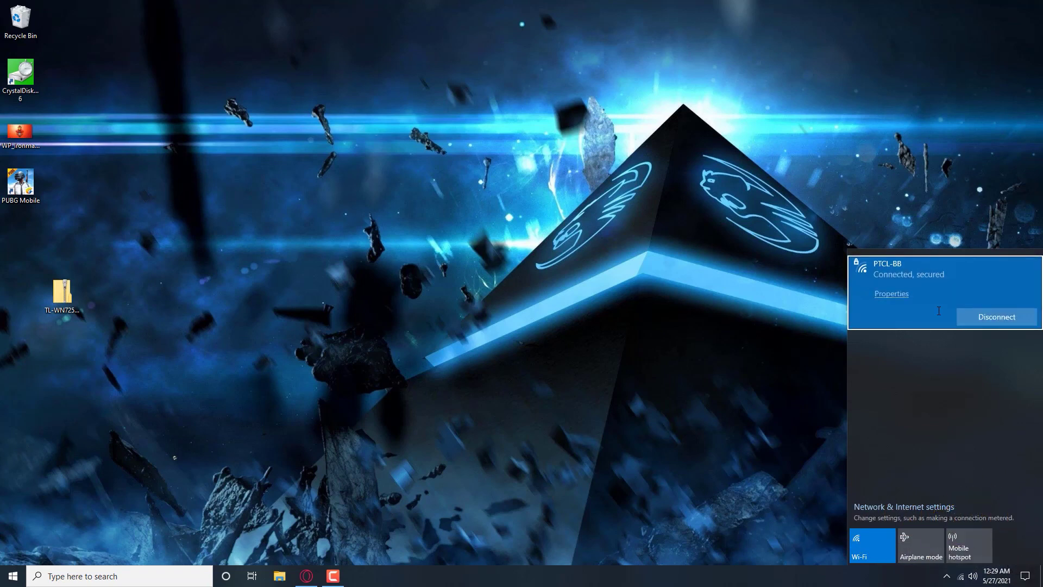
- Refresh the desktop and return to the browser's TL-WN725N driver page
click(325, 278)
right_click(375, 215)
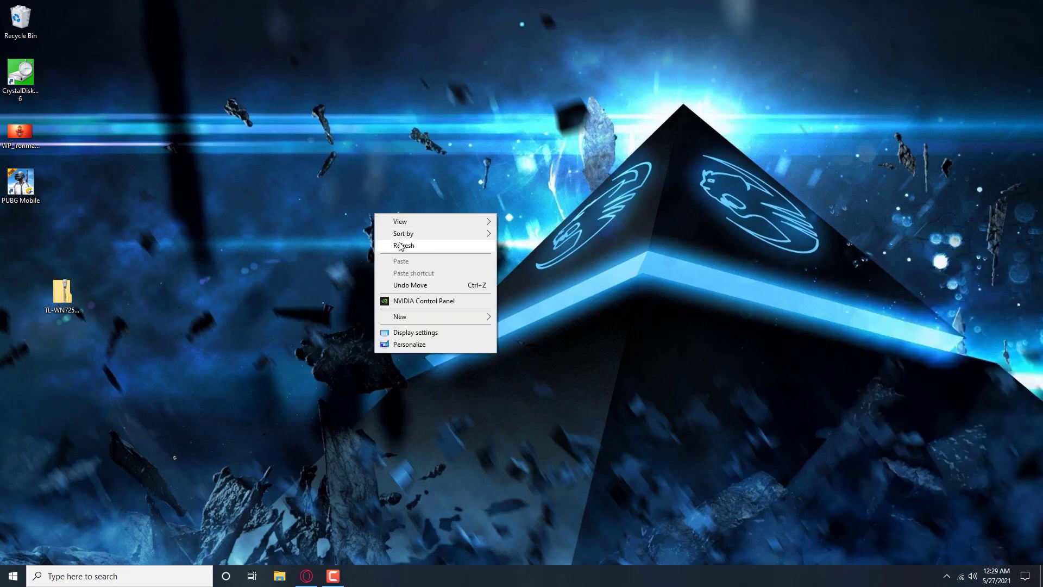
click(400, 246)
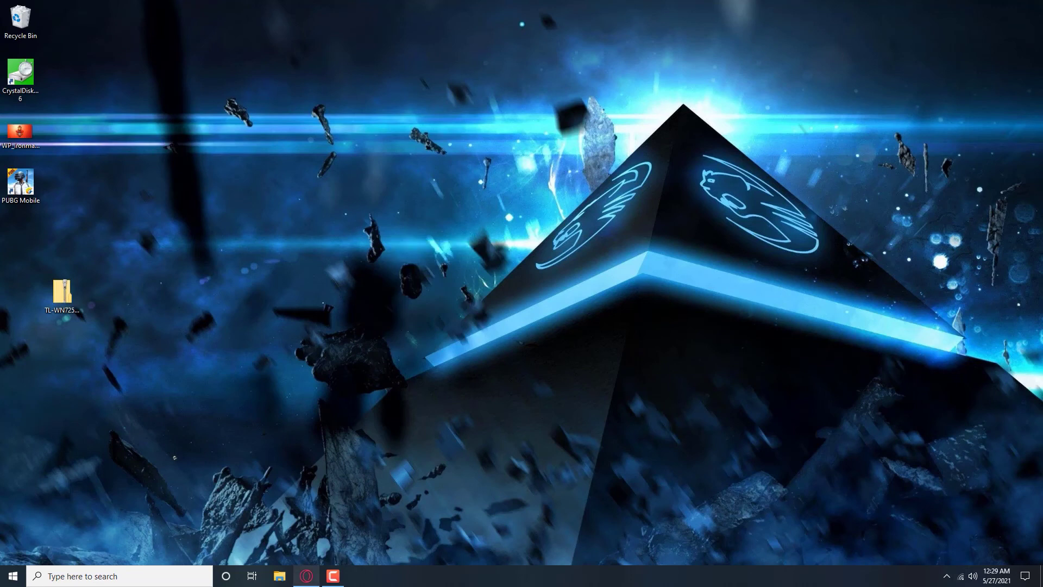
click(314, 576)
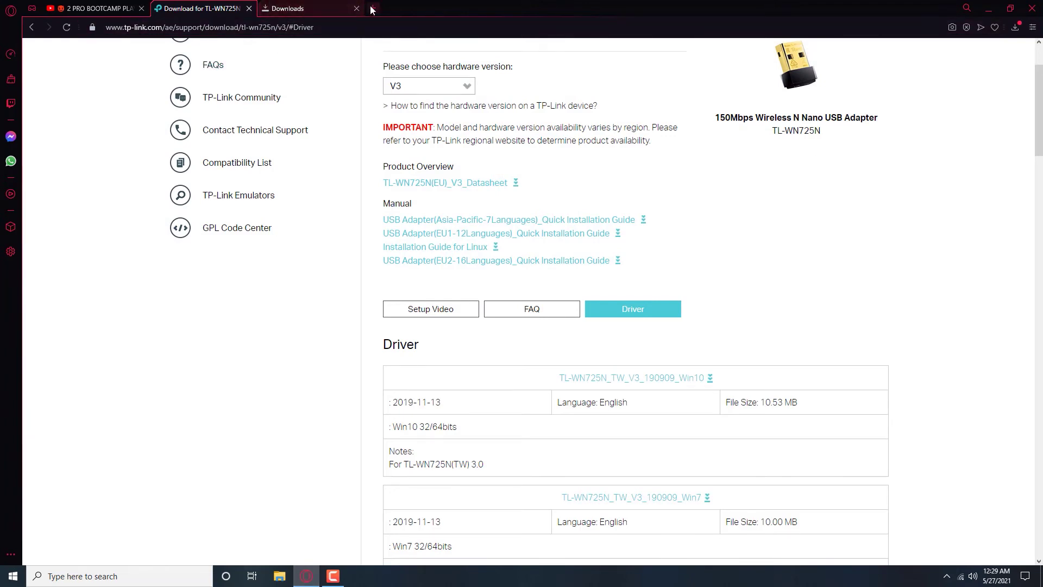
- Search 'wasay tech tips' in a new tab, open the YouTube channel, and pause its featured video
scroll(255, 142, up, 1)
scroll(261, 130, down, 1)
click(373, 8)
text(WSA)
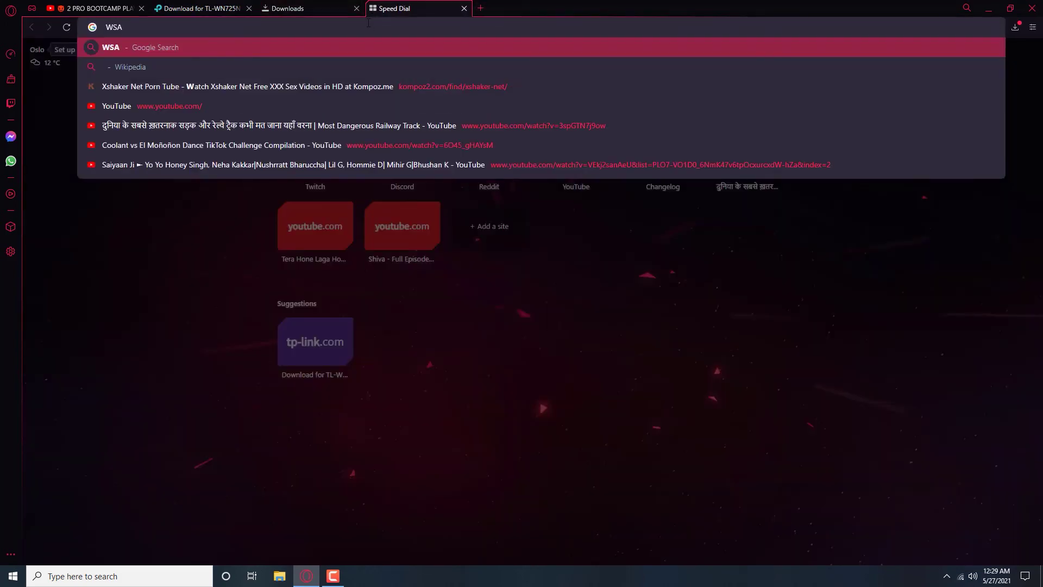
key(BackSpace)
key(BackSpace)
key(BackSpace)
text(ws)
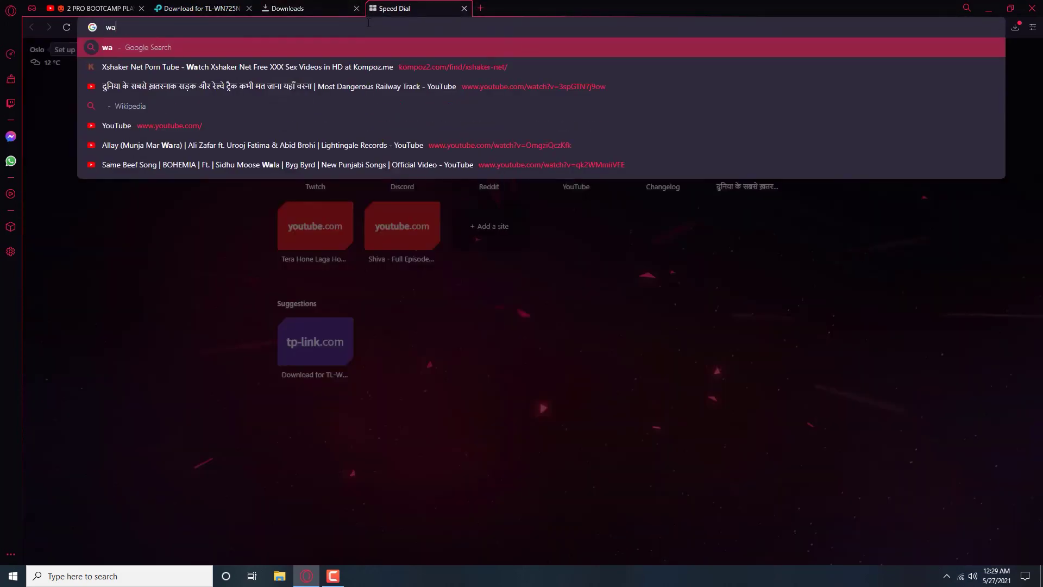
text(say tec)
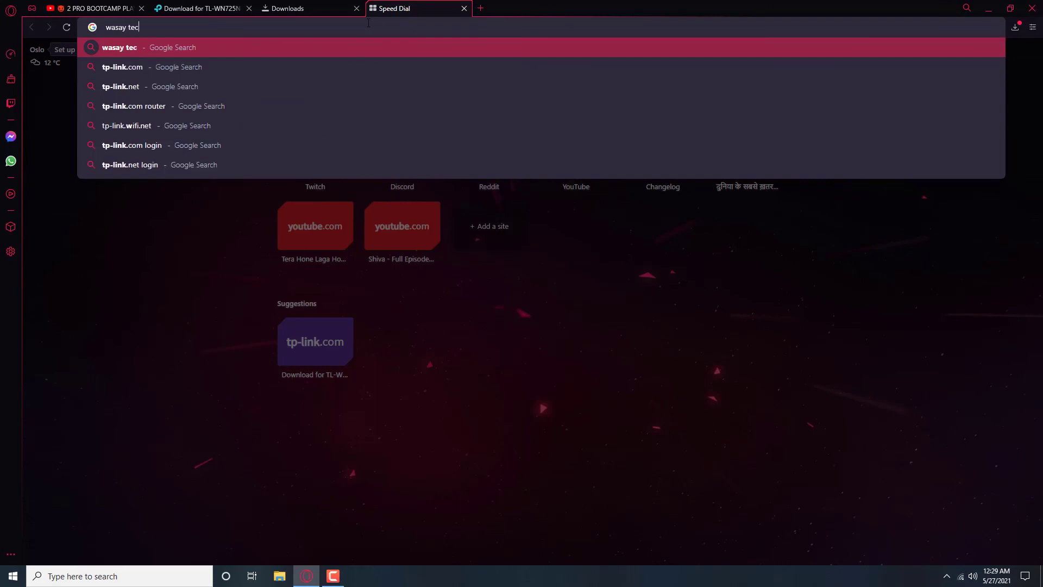
text(h tips)
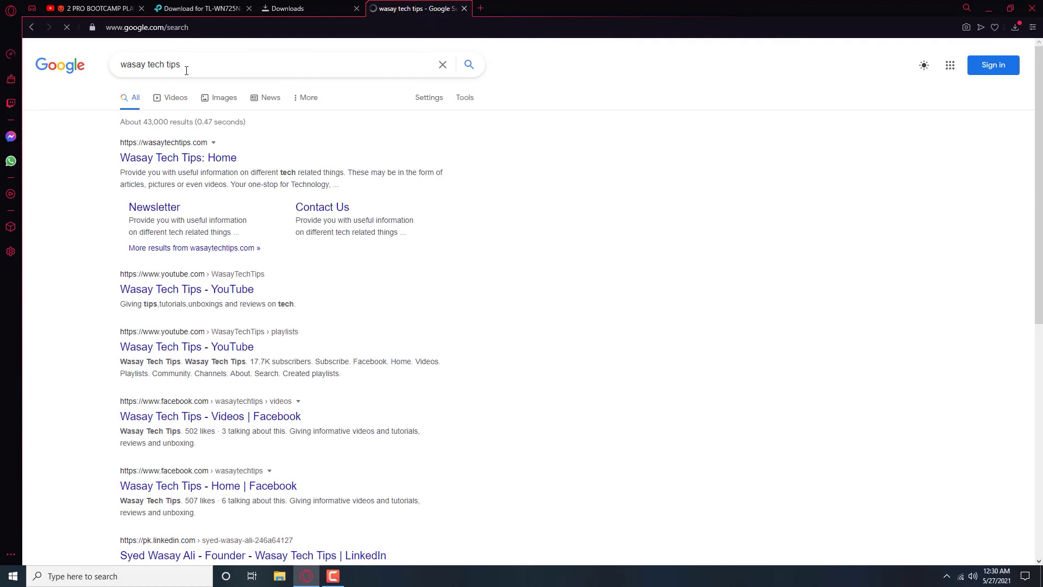
click(191, 290)
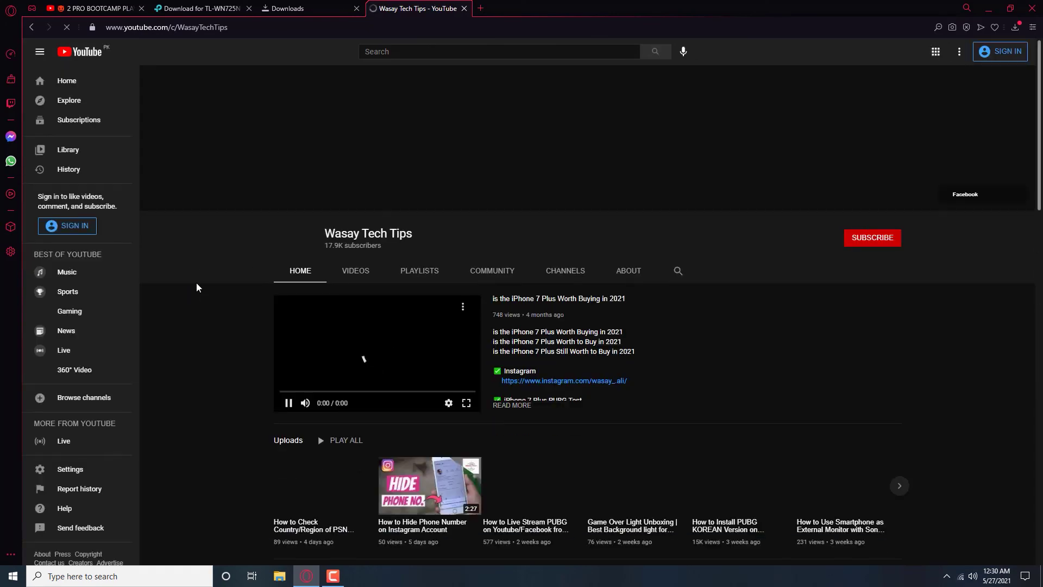
click(288, 404)
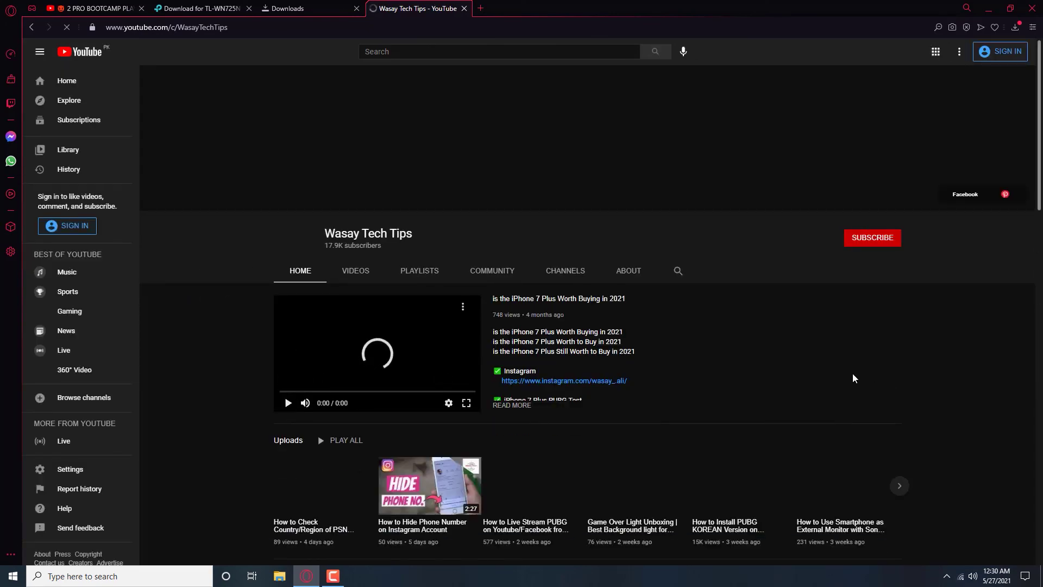